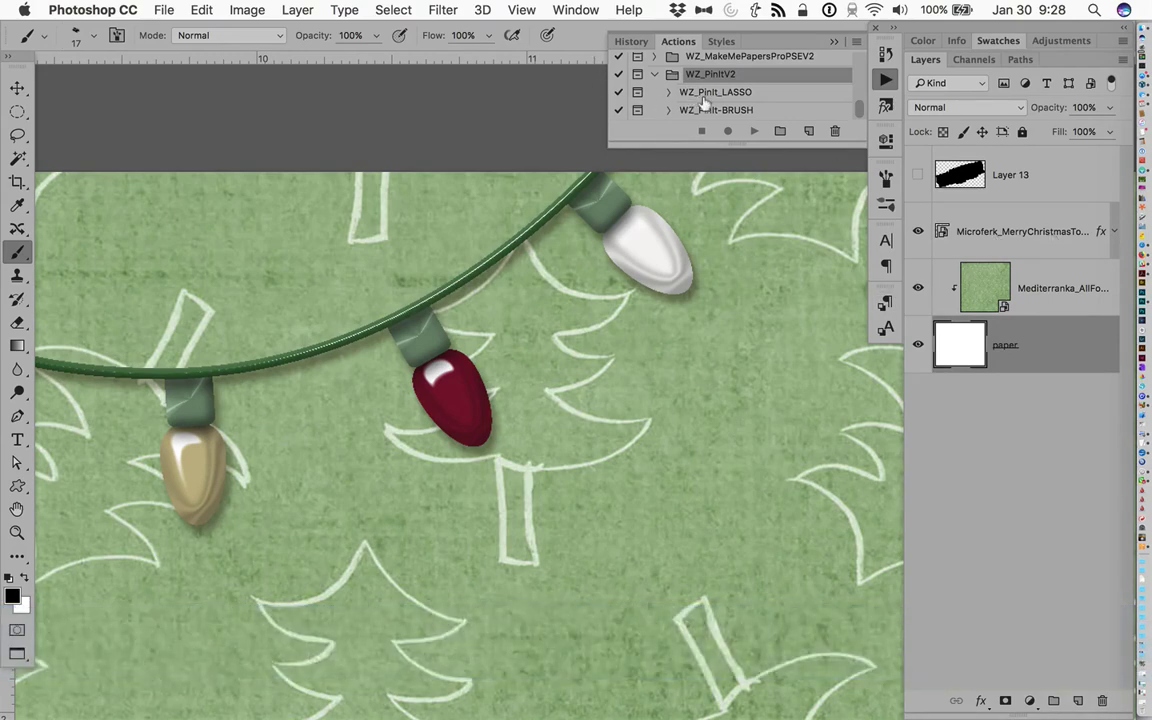
- Select the WZ_PinIt_LASSO action and target the Microfork lights layer
left_click(640, 91)
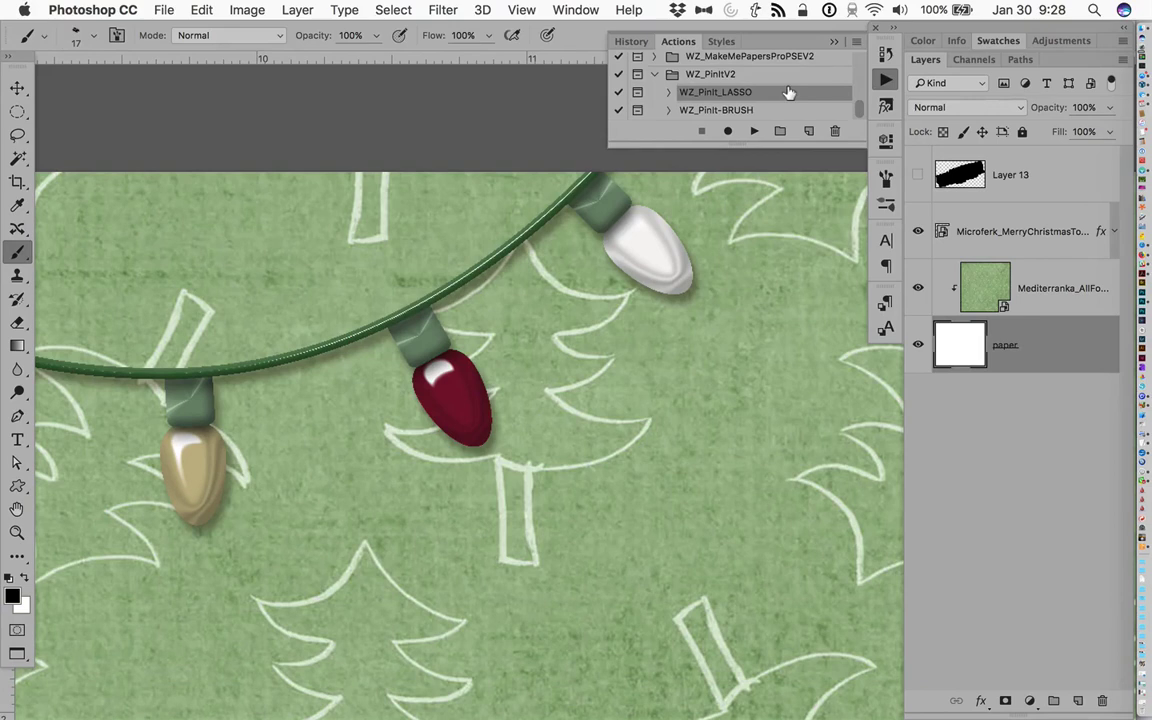
left_click(1025, 235)
left_click(918, 231)
left_click(918, 231)
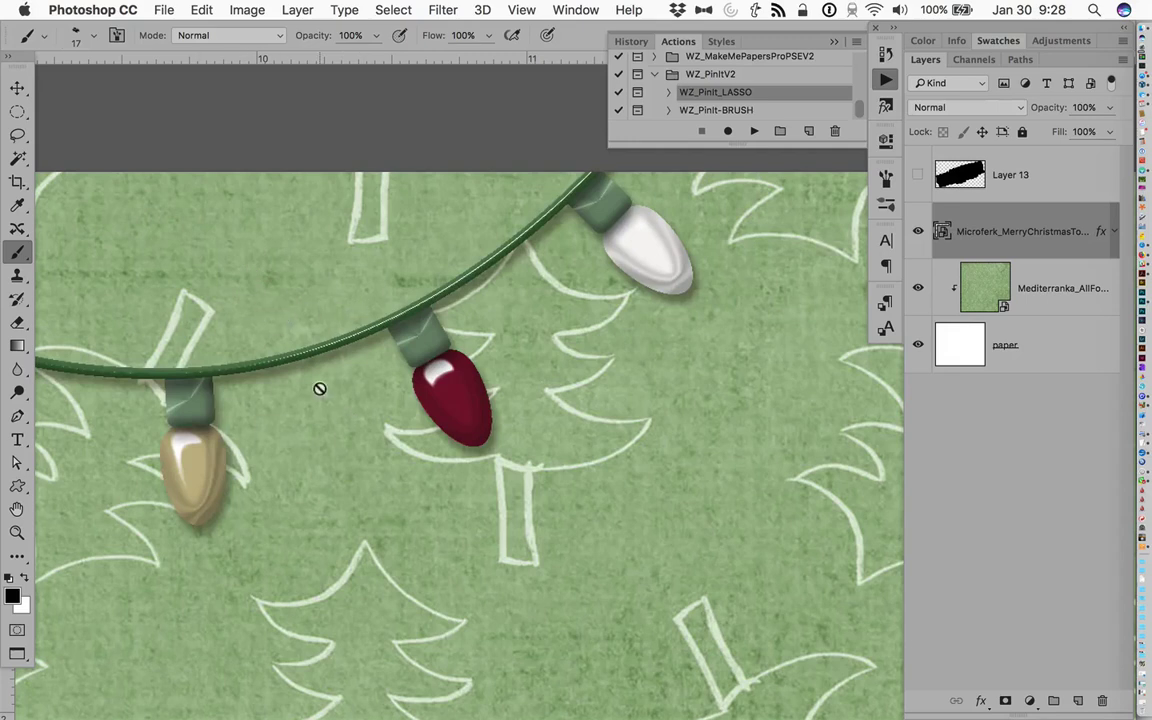
- Use the plain Lasso tool to outline the cord segment between the gold and red bulbs
left_click(16, 141)
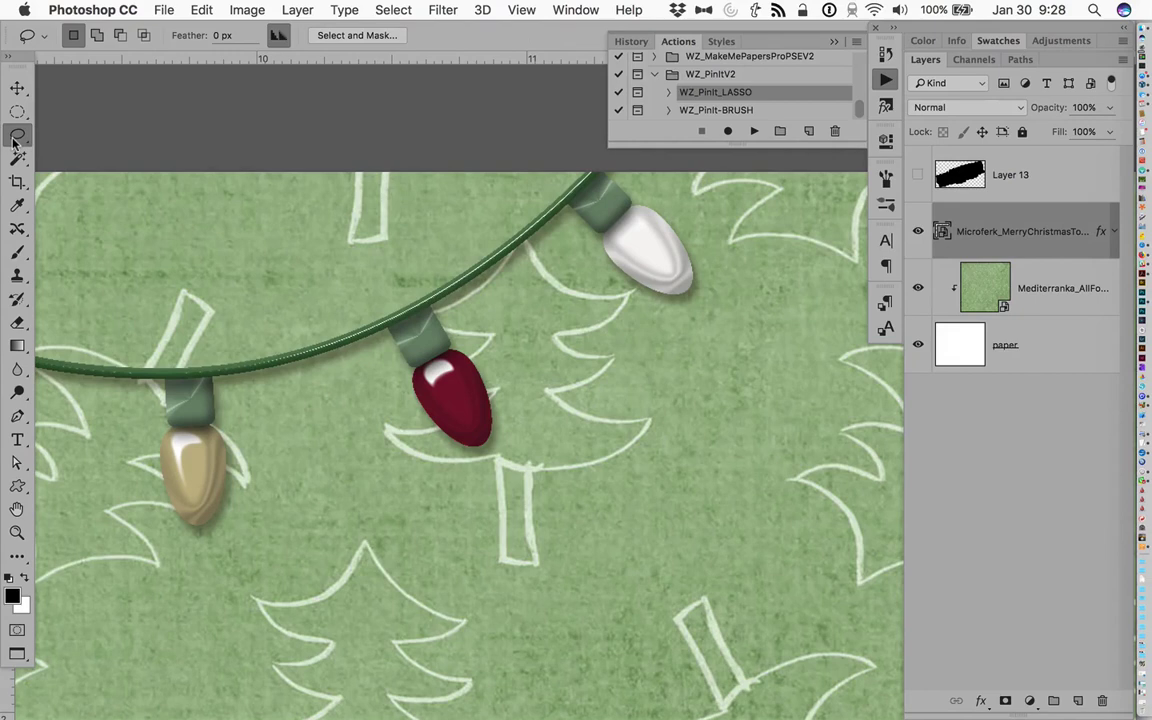
right_click(16, 141)
left_click(77, 152)
mouse_move(278, 346)
left_mouse_down()
mouse_move(250, 375)
mouse_move(278, 380)
mouse_move(373, 350)
mouse_move(368, 325)
mouse_move(321, 334)
left_mouse_up()
key("super+d")
mouse_move(238, 356)
left_mouse_down()
mouse_move(260, 385)
mouse_move(372, 352)
mouse_move(345, 347)
mouse_move(348, 319)
mouse_move(262, 348)
left_mouse_up()
- Play WZ_PinIt_LASSO and continue past the LASSO and Pinhole brush messages
left_click(755, 132)
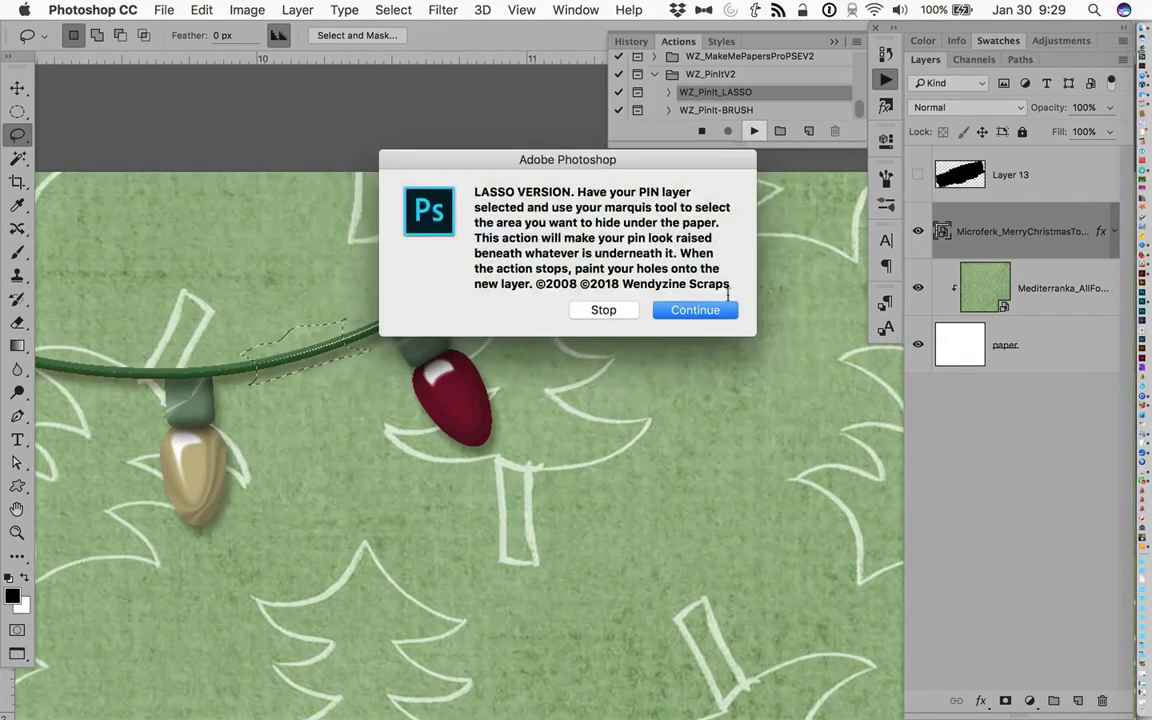
left_click(693, 311)
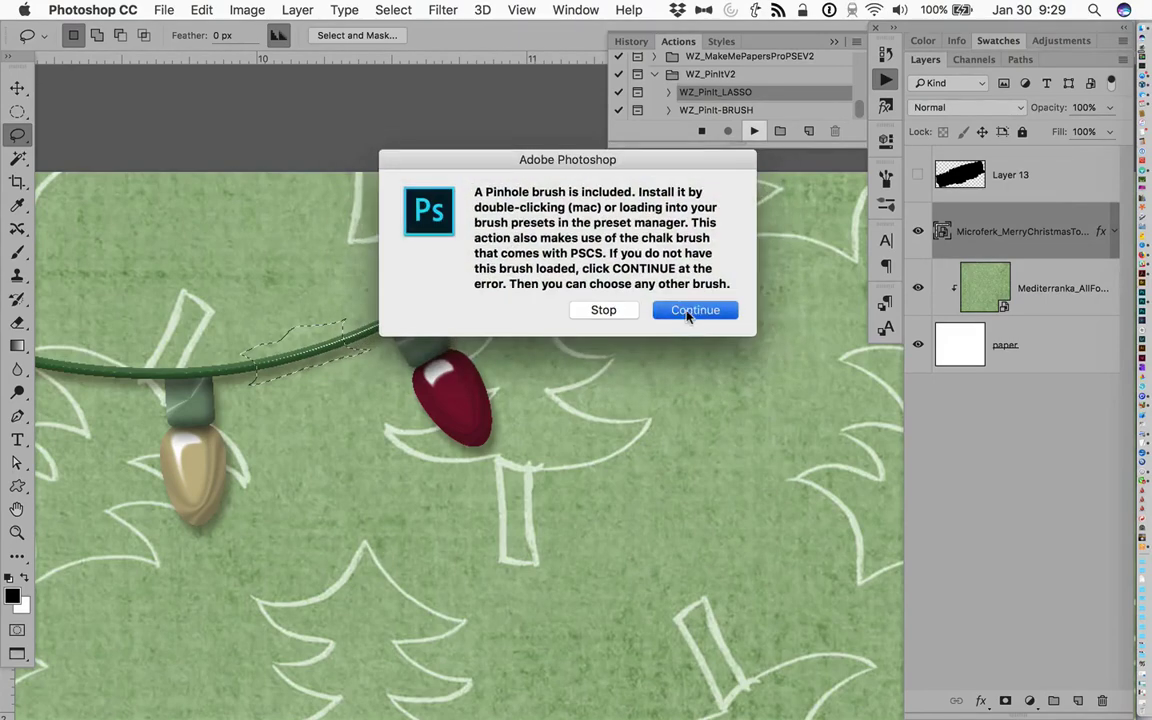
left_click(694, 311)
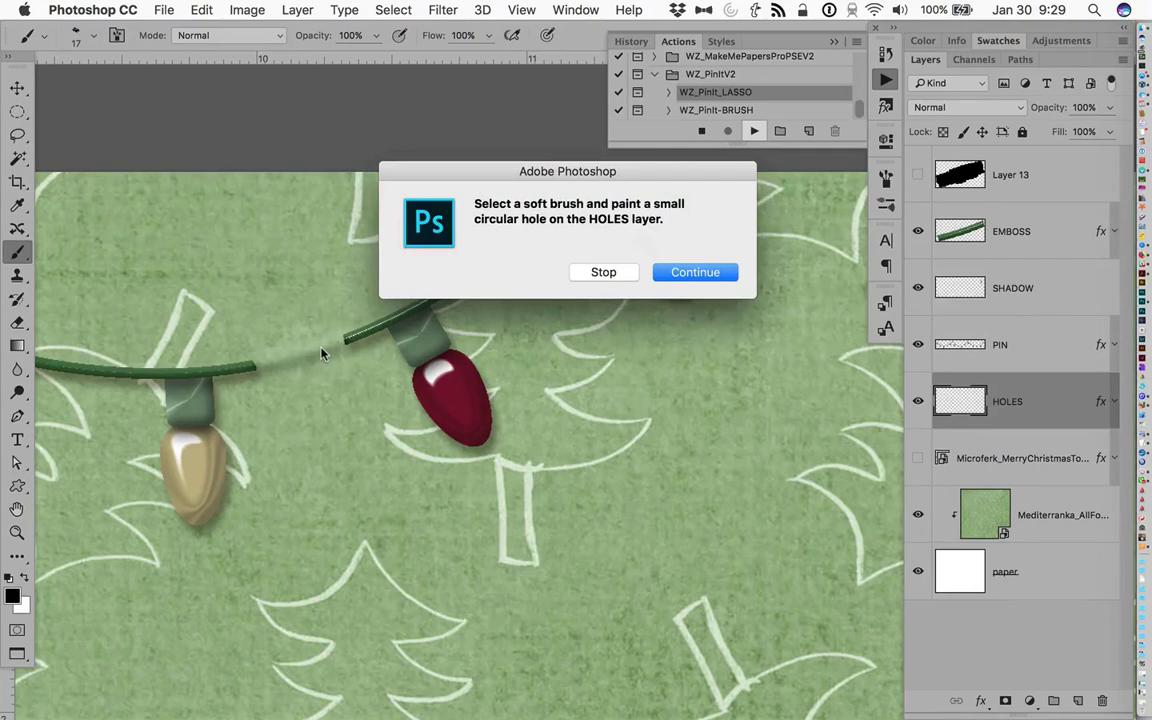
- Continue past the soft brush prompt and dab a pinhole at each end of the hidden cord
left_click(697, 273)
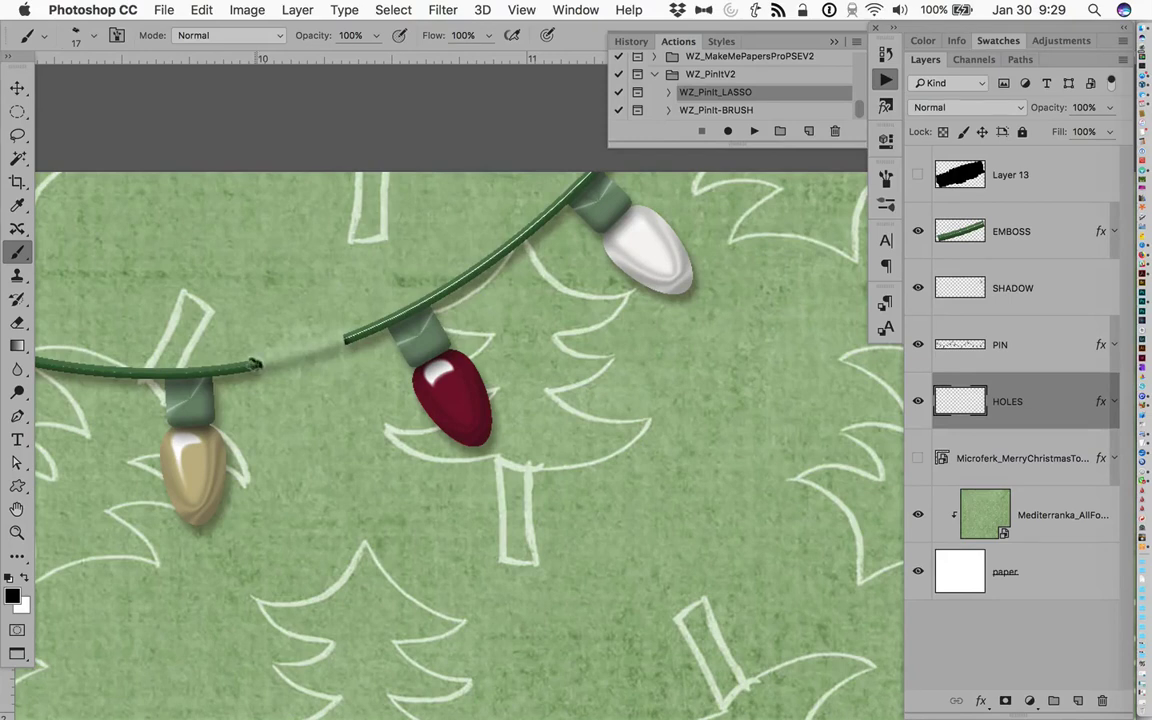
left_click(254, 366)
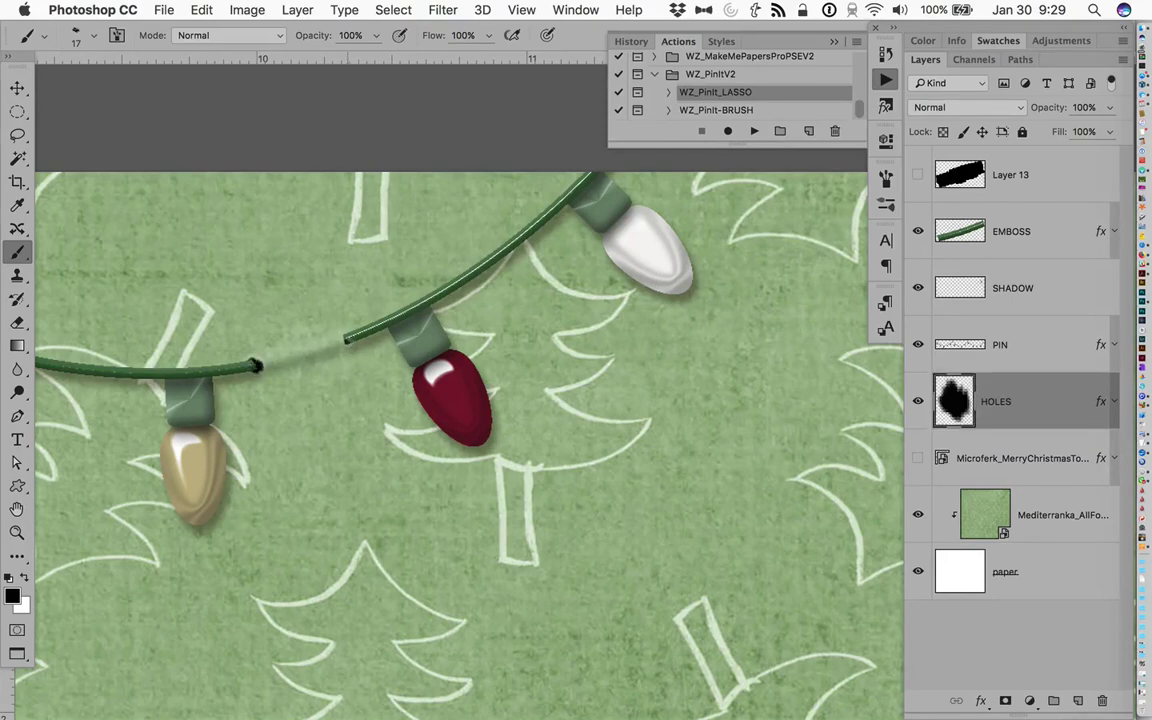
left_click(342, 341)
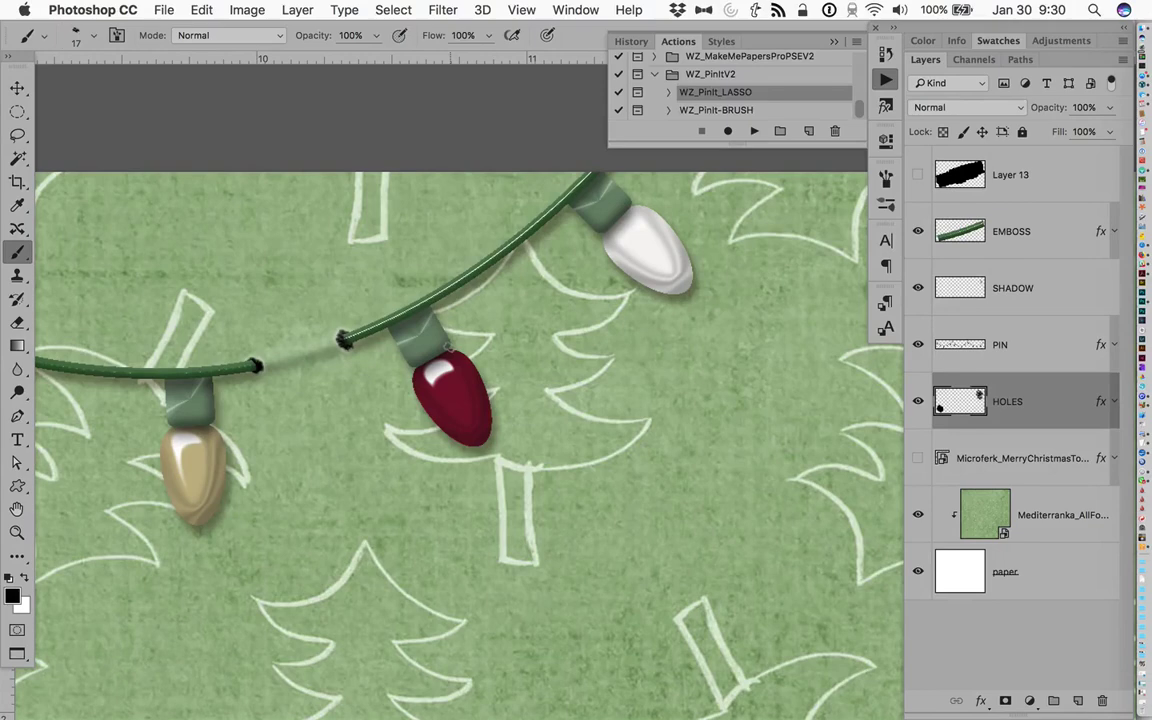
left_click(200, 11)
mouse_move(330, 562)
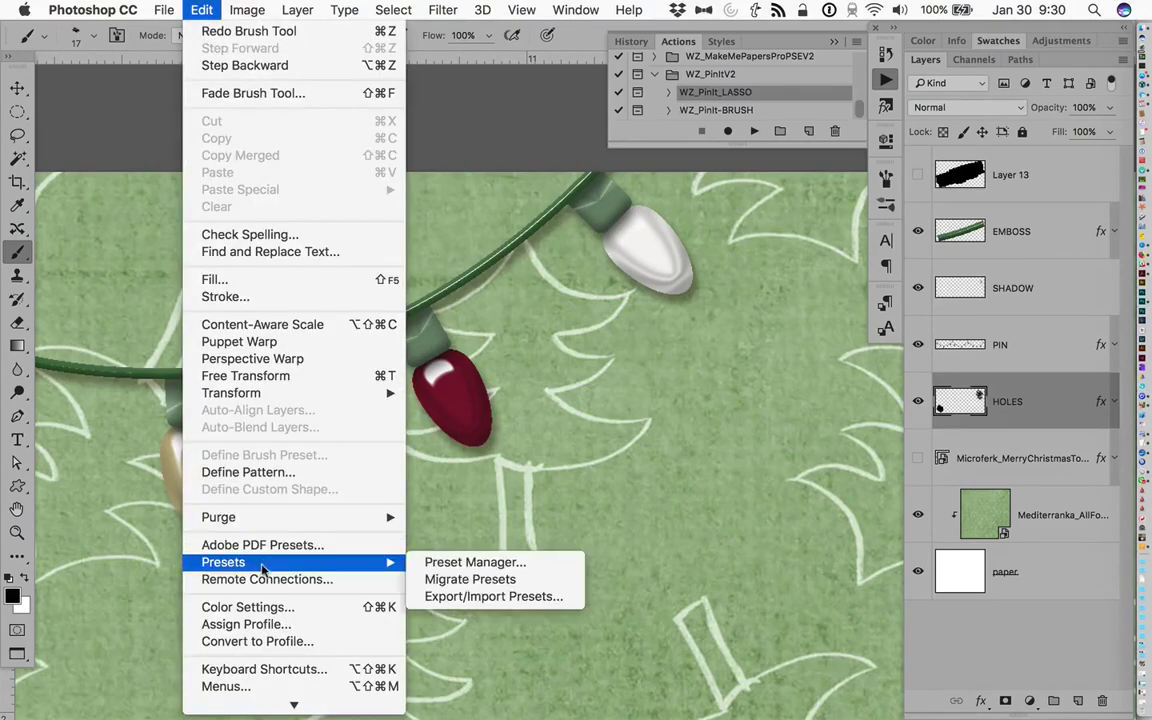
left_click(459, 562)
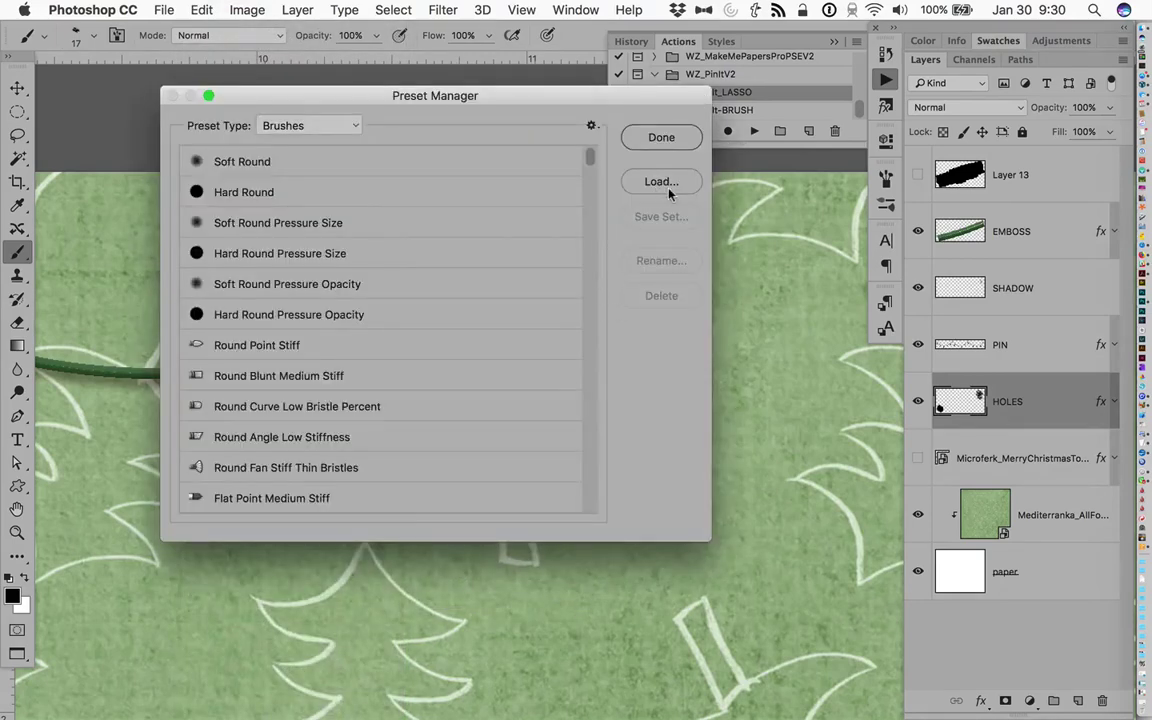
scroll(231, 257, "down", 10)
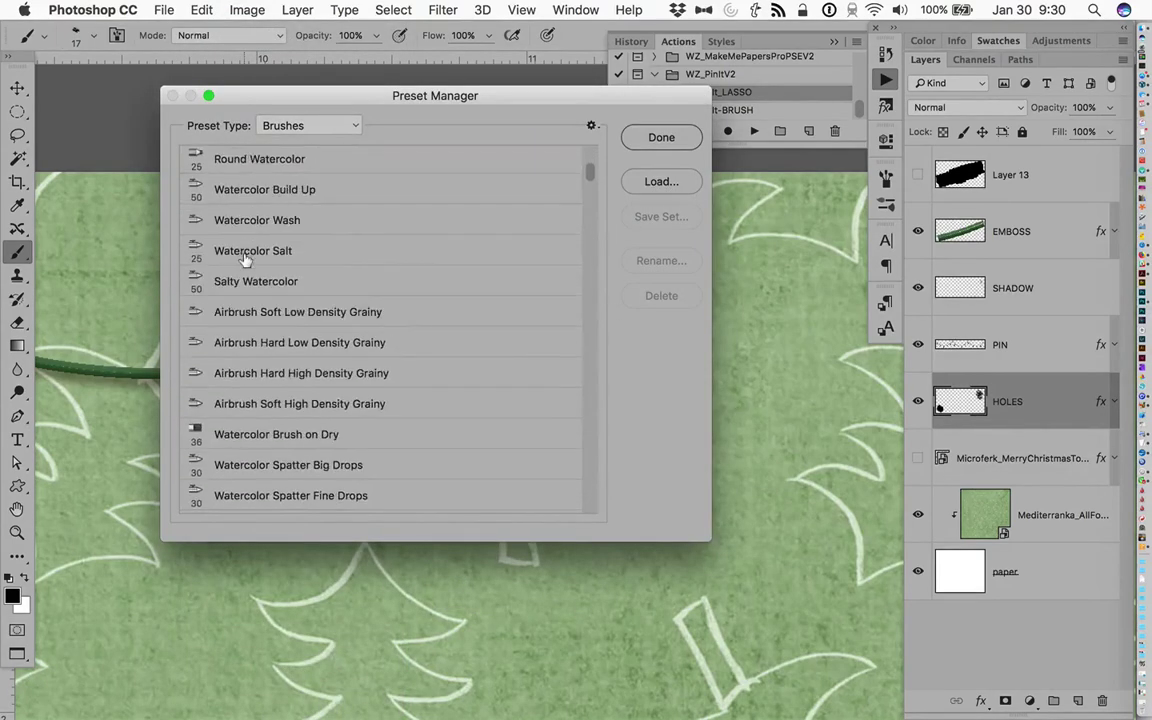
scroll(245, 258, "down", 10)
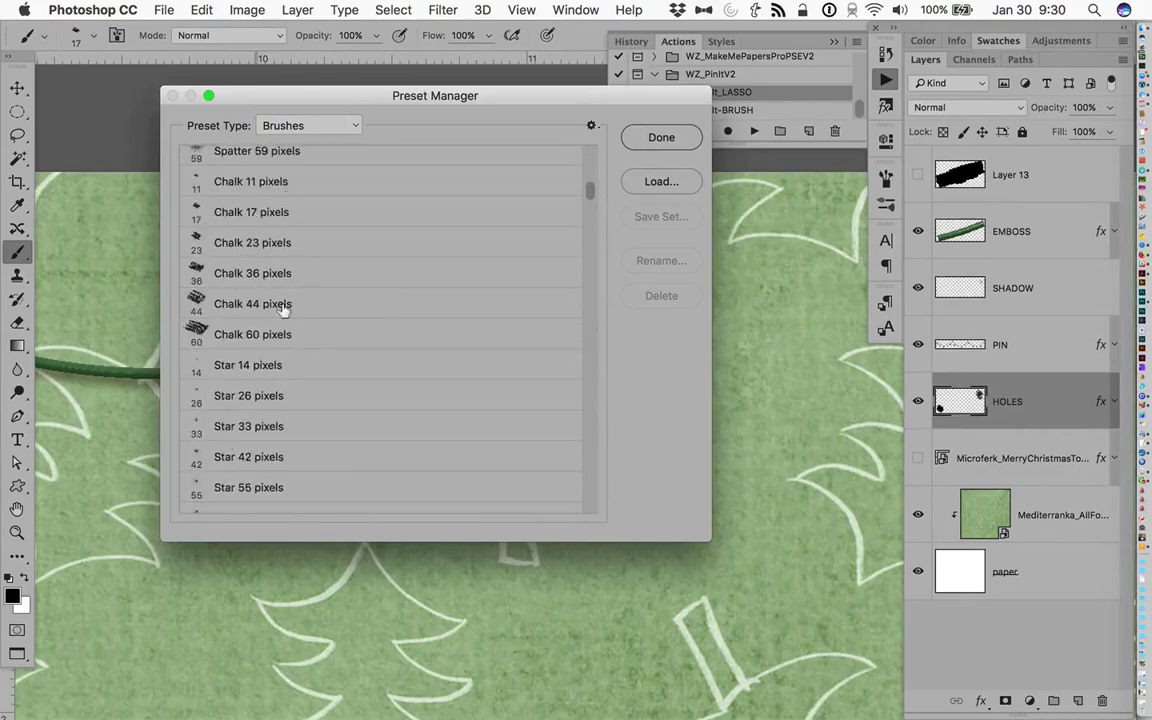
left_click(669, 142)
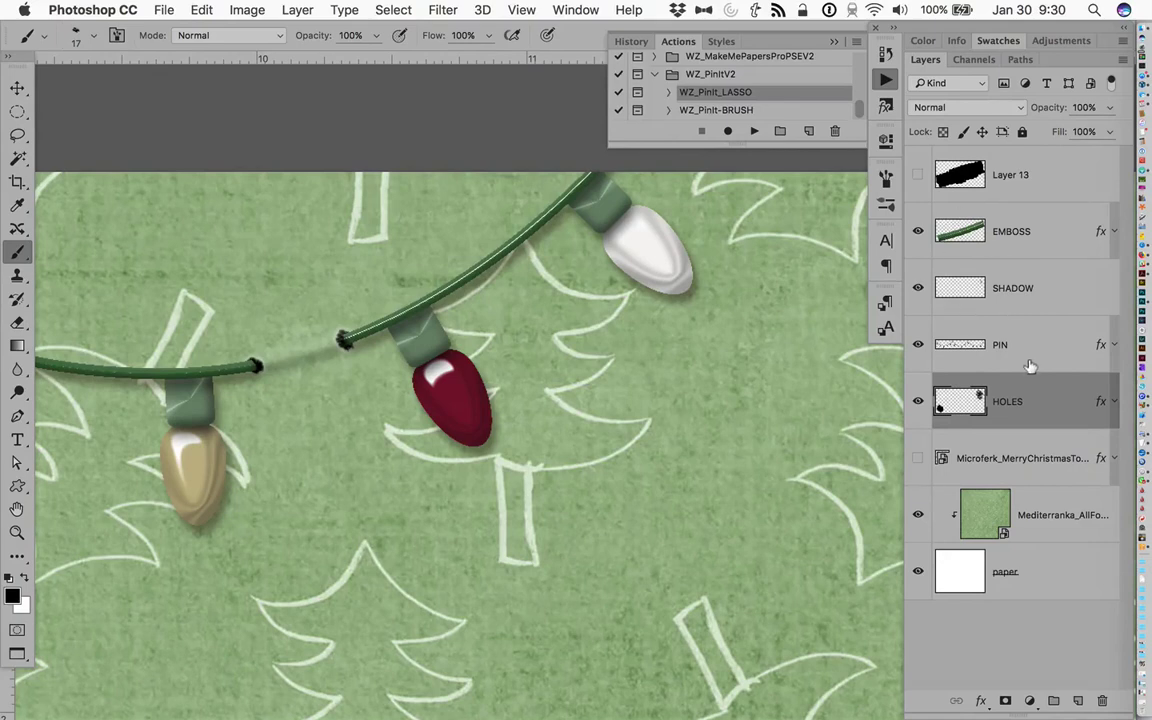
- Delete Layer 13 through HOLES, show the Microfork layer, and select WZ_PinIt-BRUSH
left_click(1021, 178, "shift")
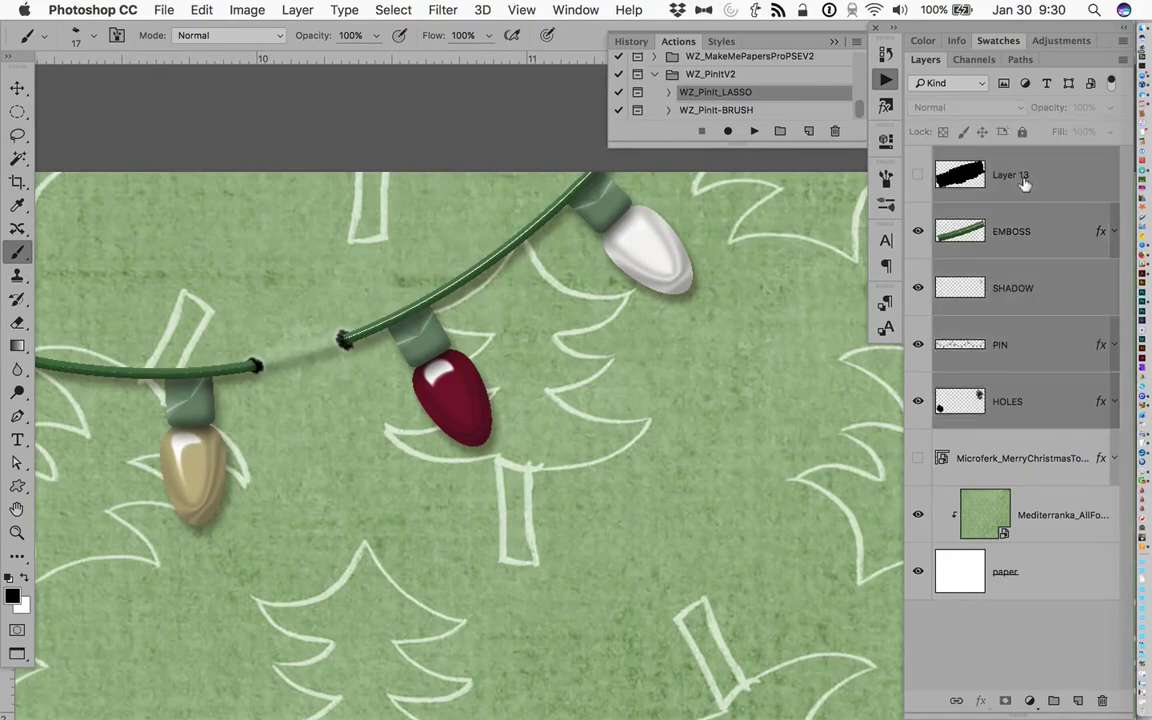
left_click(1104, 705)
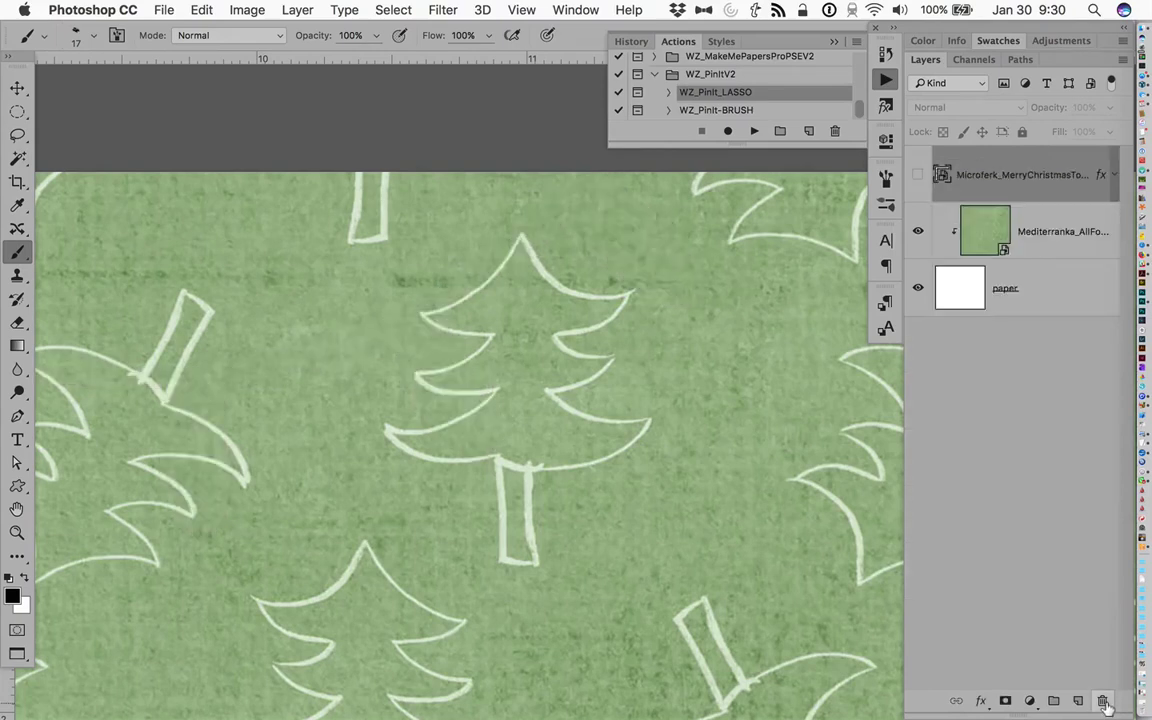
left_click(918, 175)
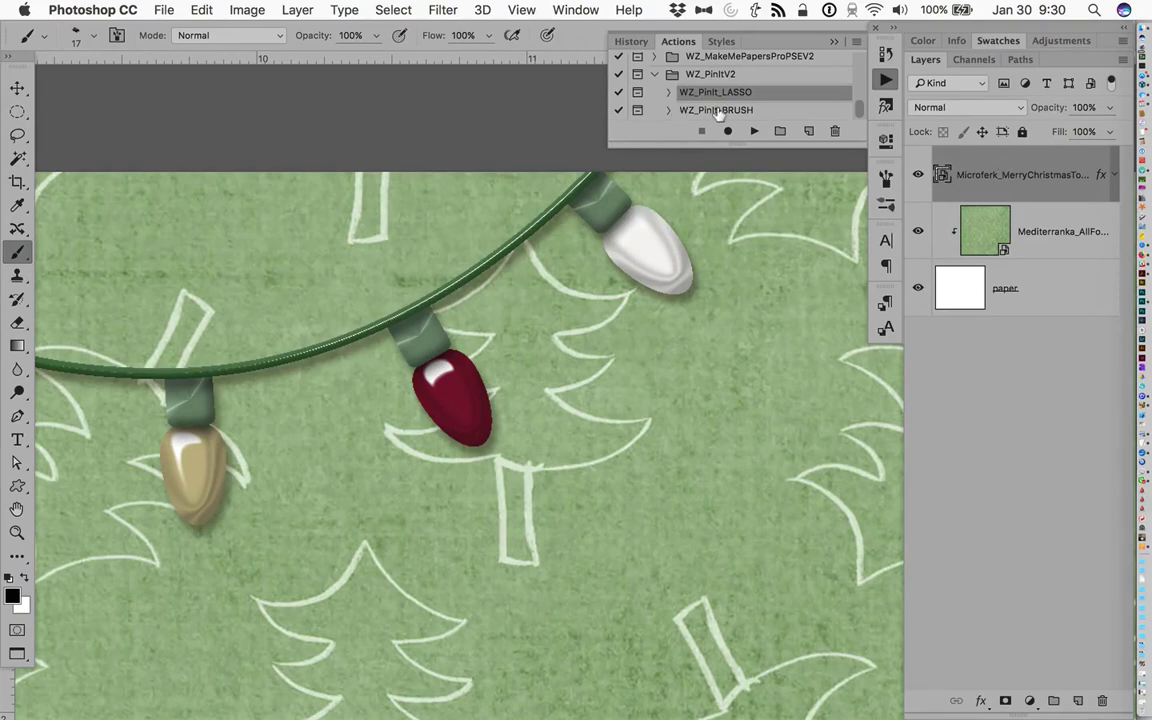
left_click(648, 110)
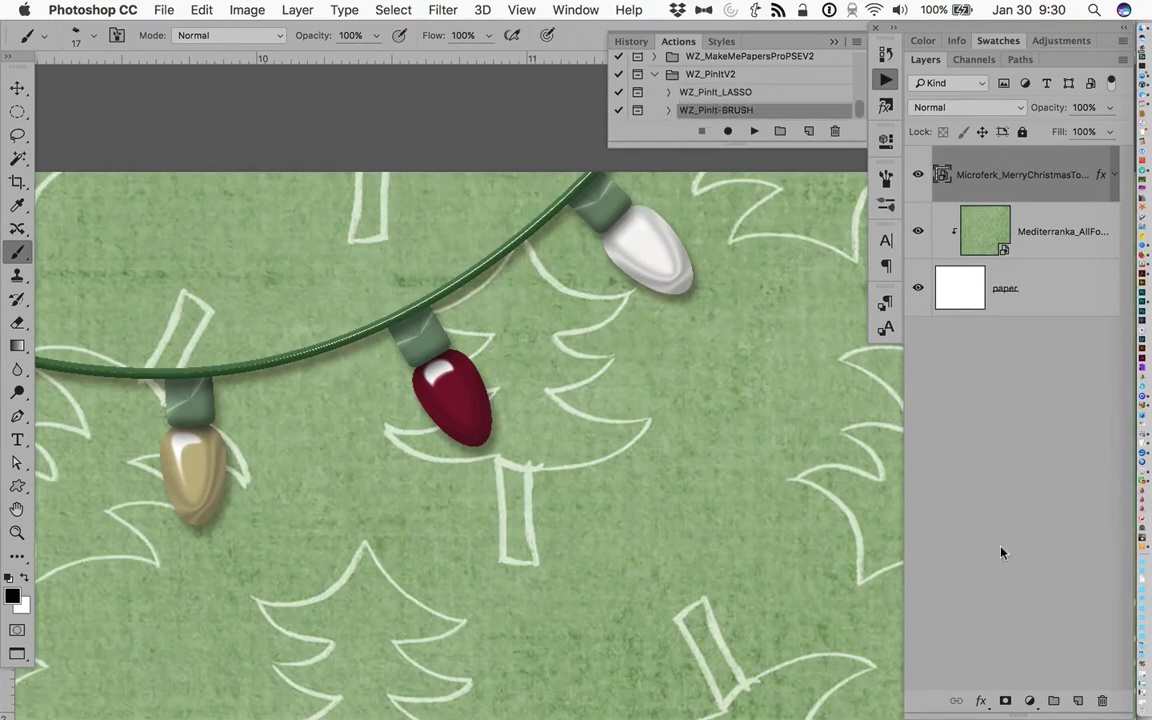
- Add a new empty Layer 1 and switch to the regular Brush Tool
left_click(1080, 704)
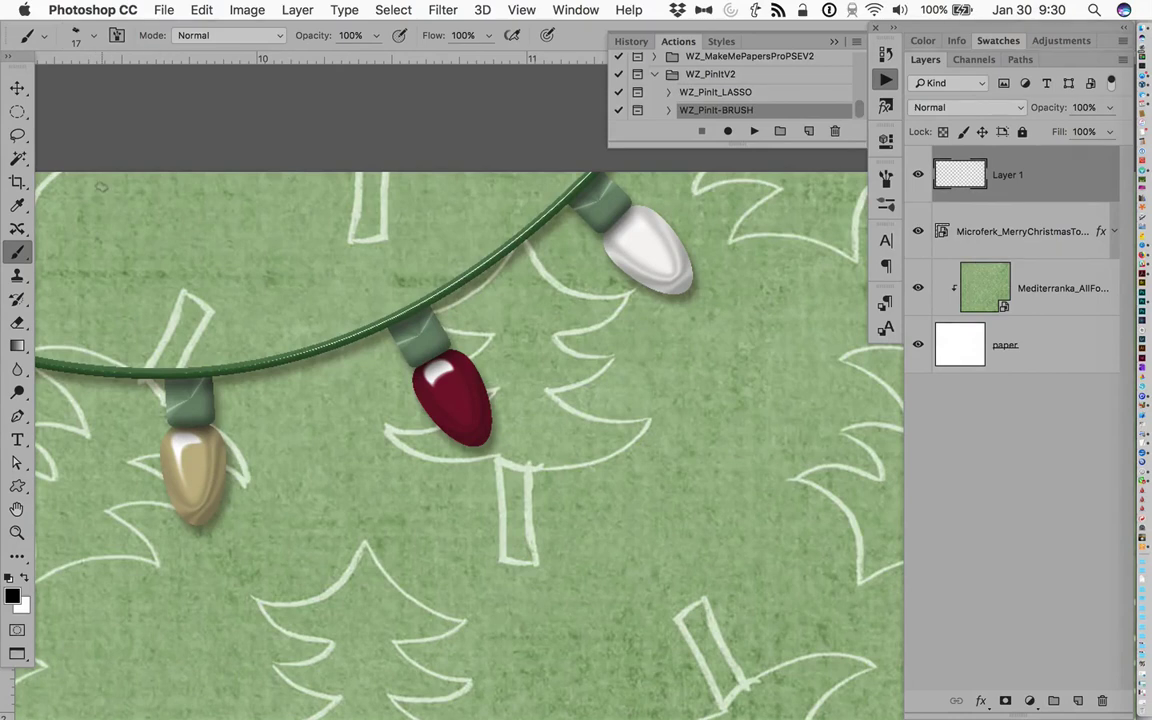
left_click(21, 258)
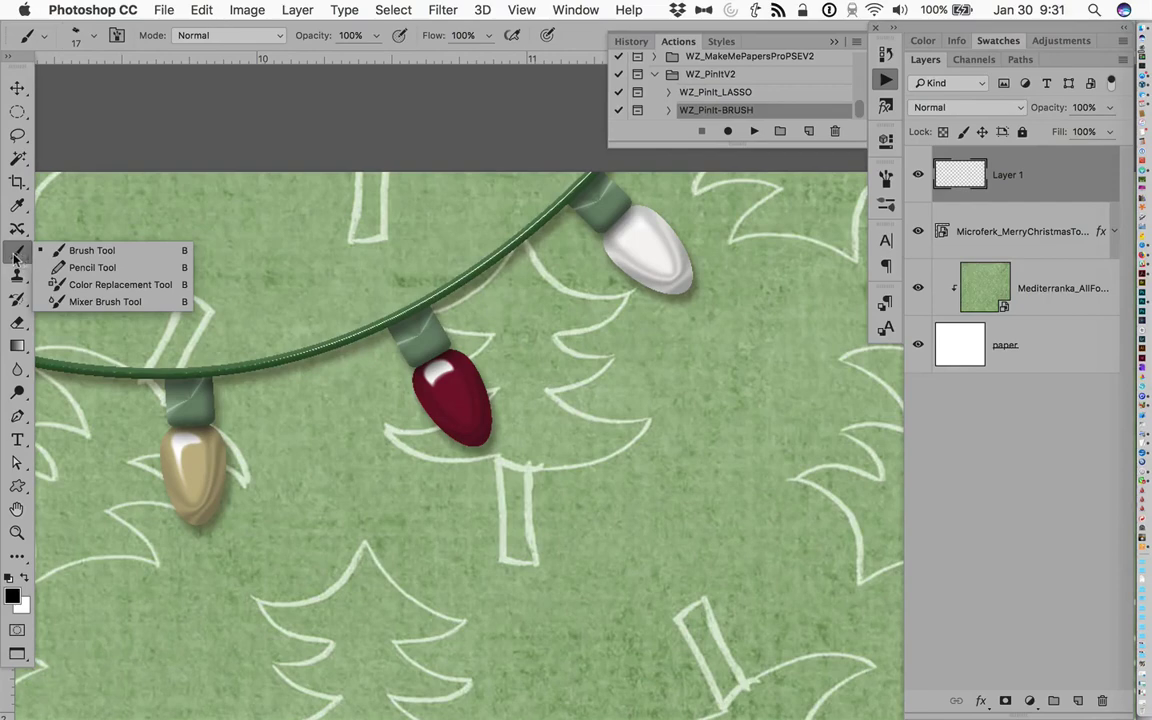
left_click(18, 250)
- Choose the Hard Round brush preset and enlarge its size
left_click(93, 38)
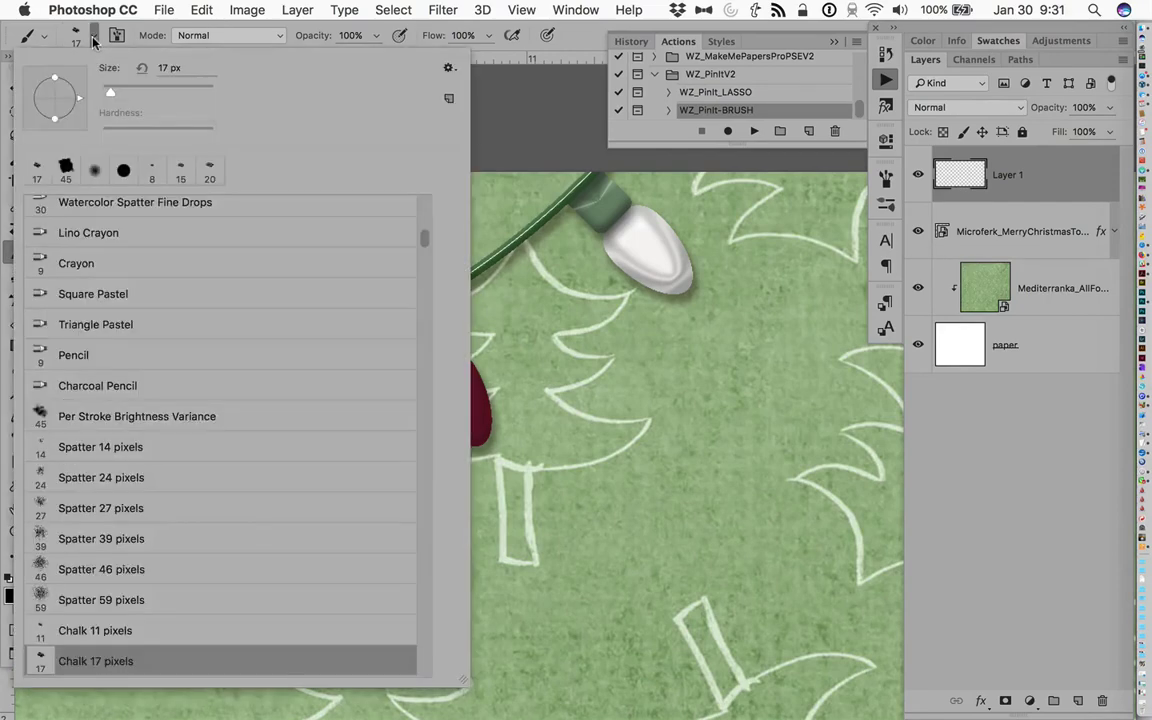
scroll(88, 268, "up", 10)
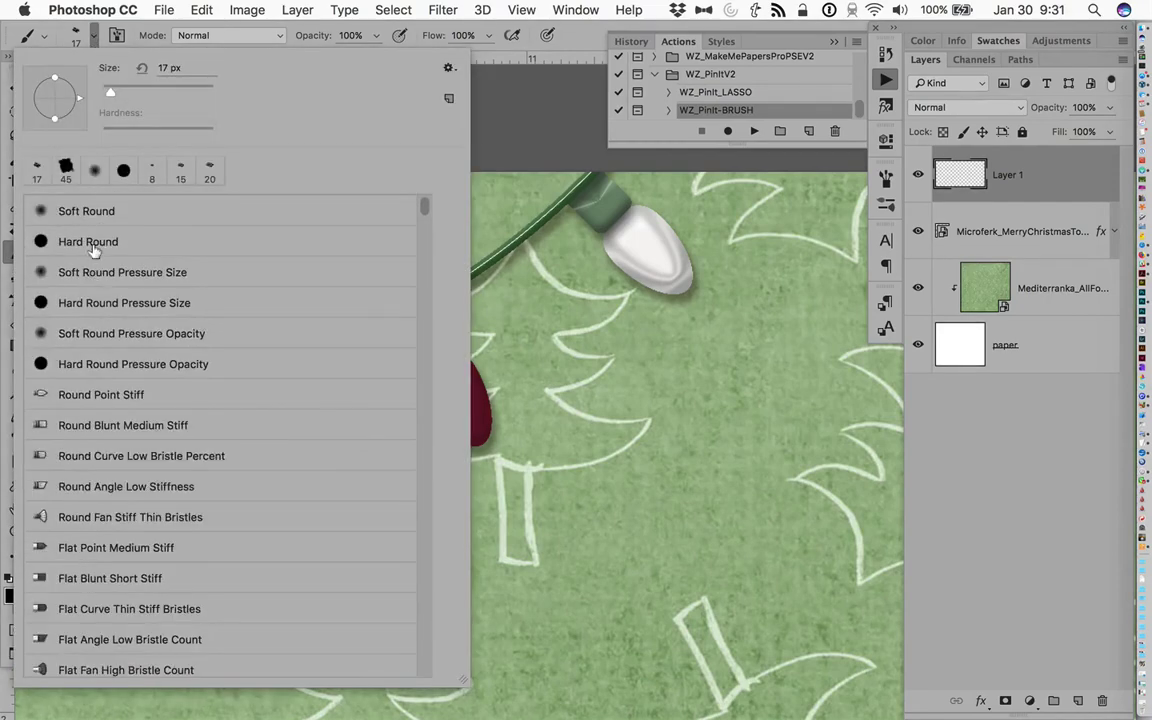
left_click(88, 241)
left_click(573, 48)
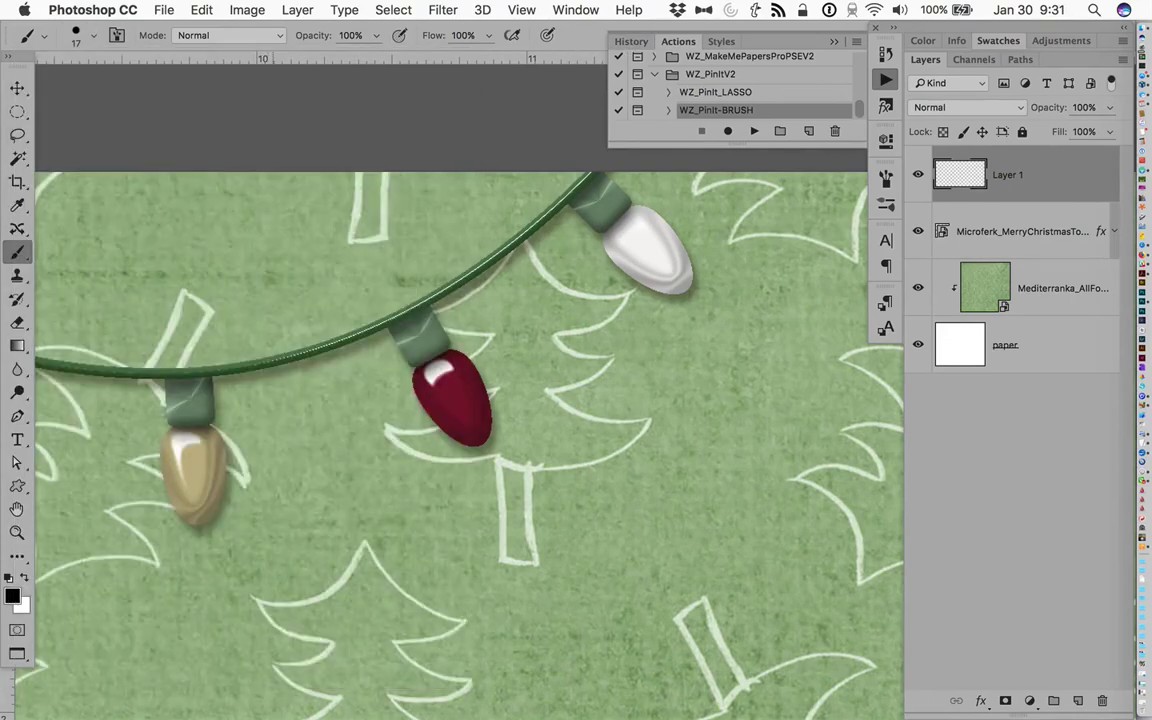
key("bracketright")
- Paint black over the gold-to-red cord on Layer 1, enlarging the brush to 40 px
left_click(257, 365)
mouse_move(257, 365)
left_mouse_down()
mouse_move(328, 350)
mouse_move(345, 333)
mouse_move(320, 350)
mouse_move(310, 346)
mouse_move(322, 340)
mouse_move(270, 353)
mouse_move(331, 337)
mouse_move(337, 348)
mouse_move(273, 372)
mouse_move(348, 338)
left_mouse_up()
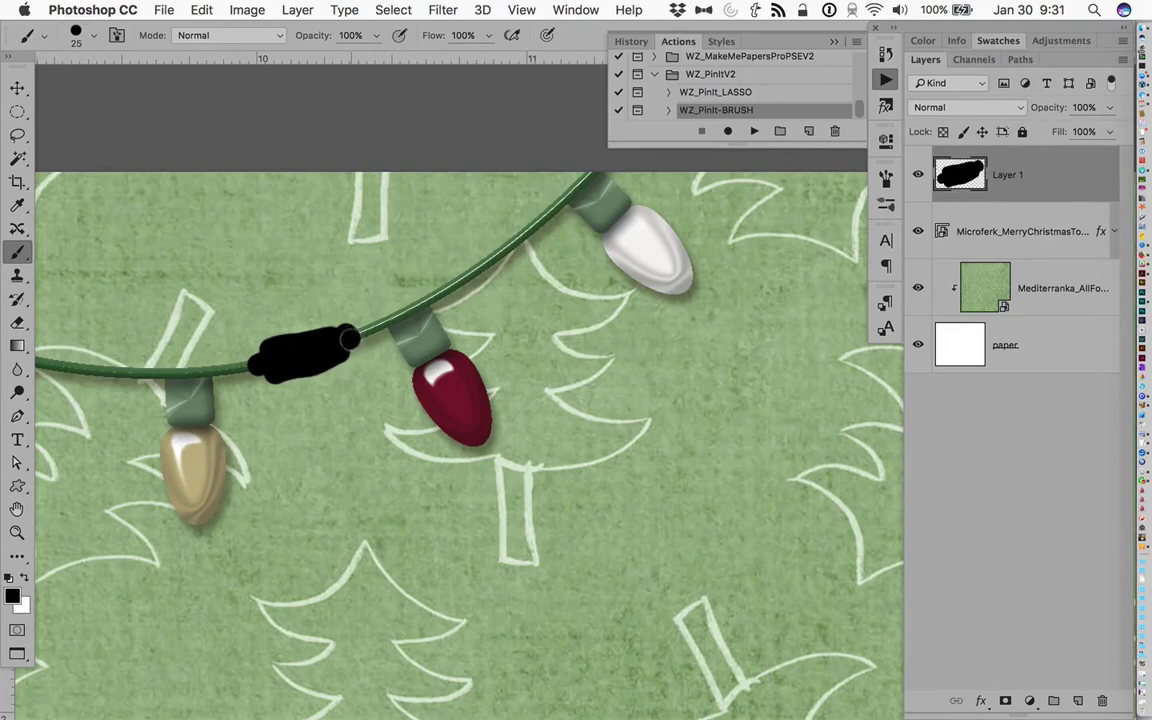
key("bracketright")
key("bracketright")
key("bracketright")
mouse_move(340, 343)
left_mouse_down()
mouse_move(262, 364)
mouse_move(297, 364)
left_mouse_up()
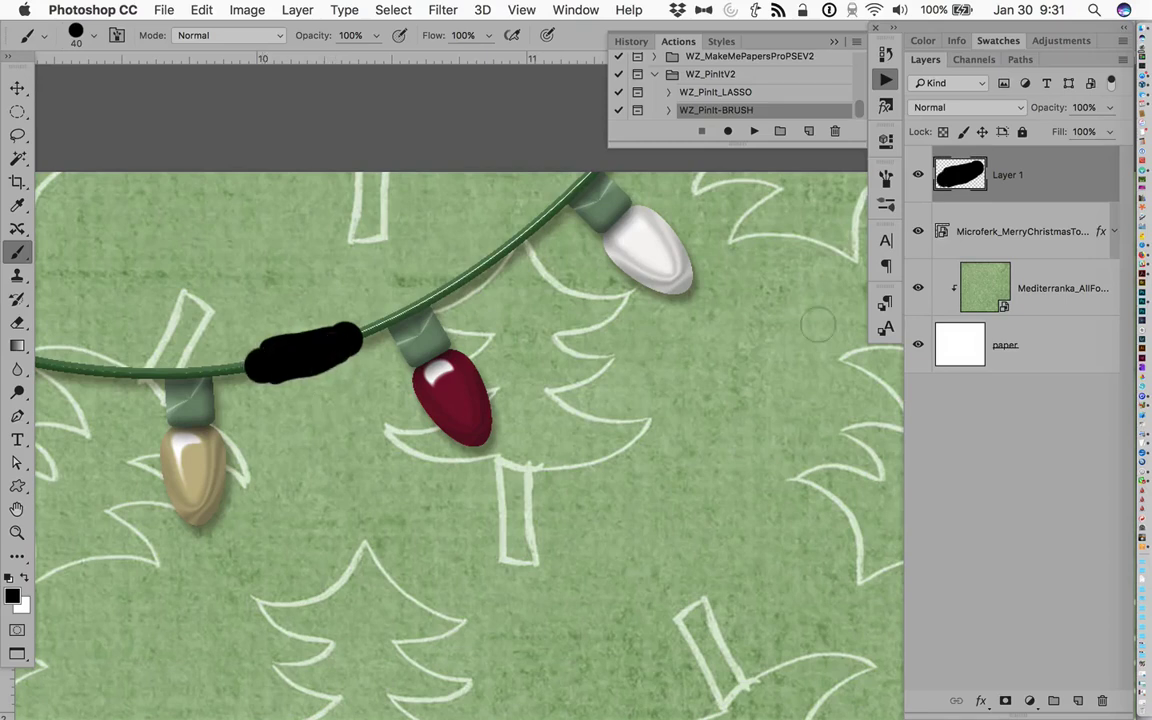
- Play WZ_PinIt-BRUSH and continue past the BRUSH VERSION, Pinhole brush and soft brush messages
left_click(757, 135)
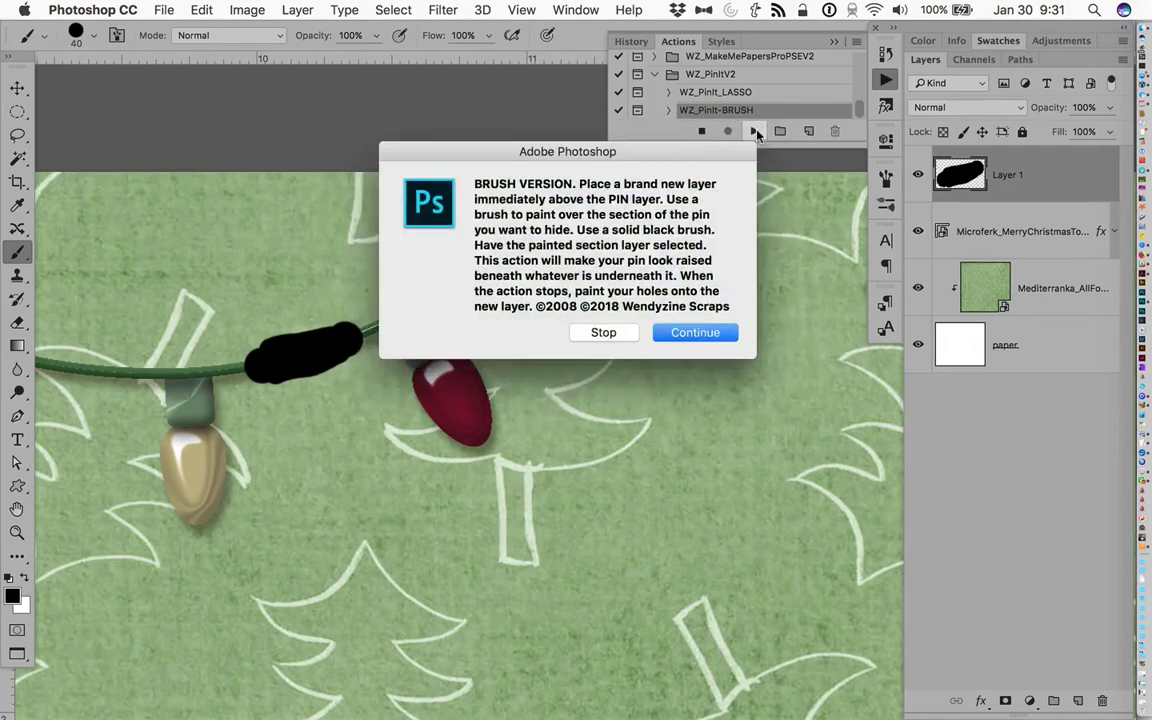
left_click(687, 333)
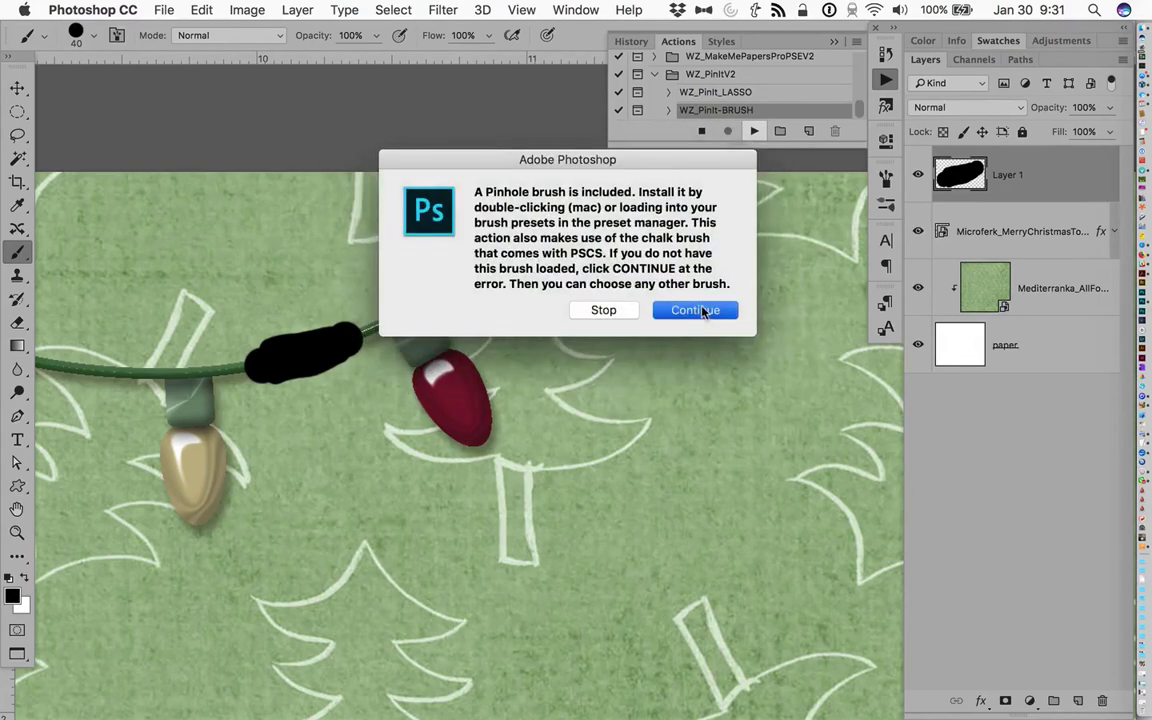
left_click(694, 310)
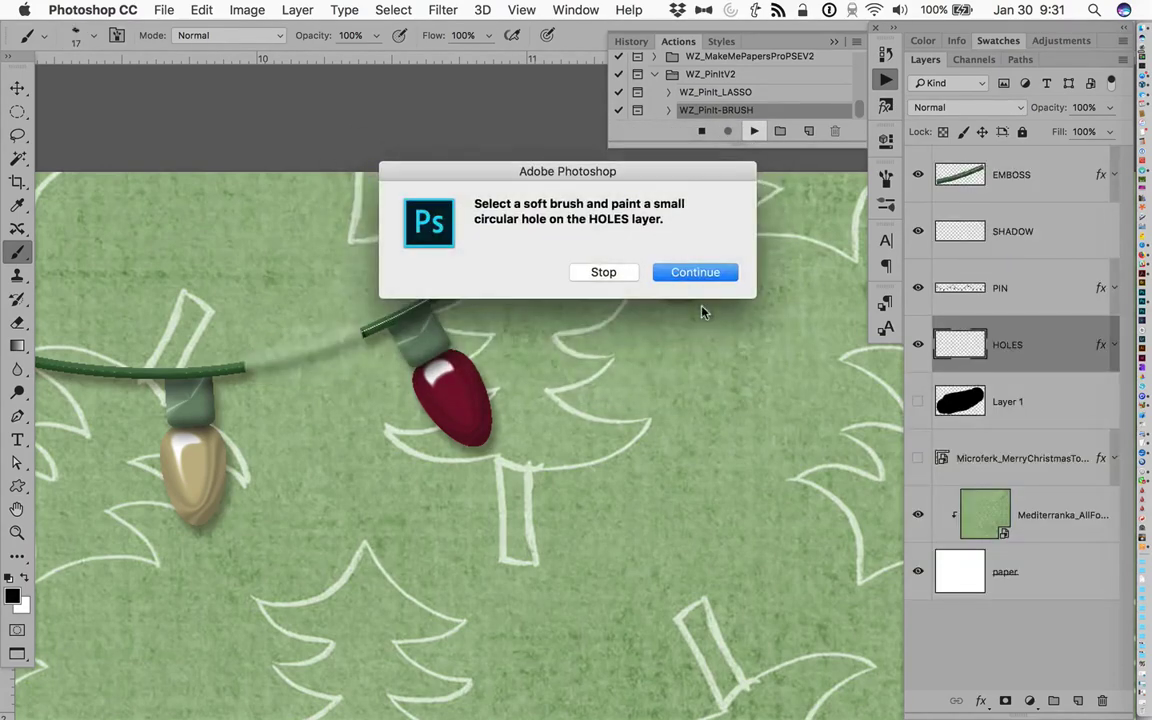
left_click(697, 274)
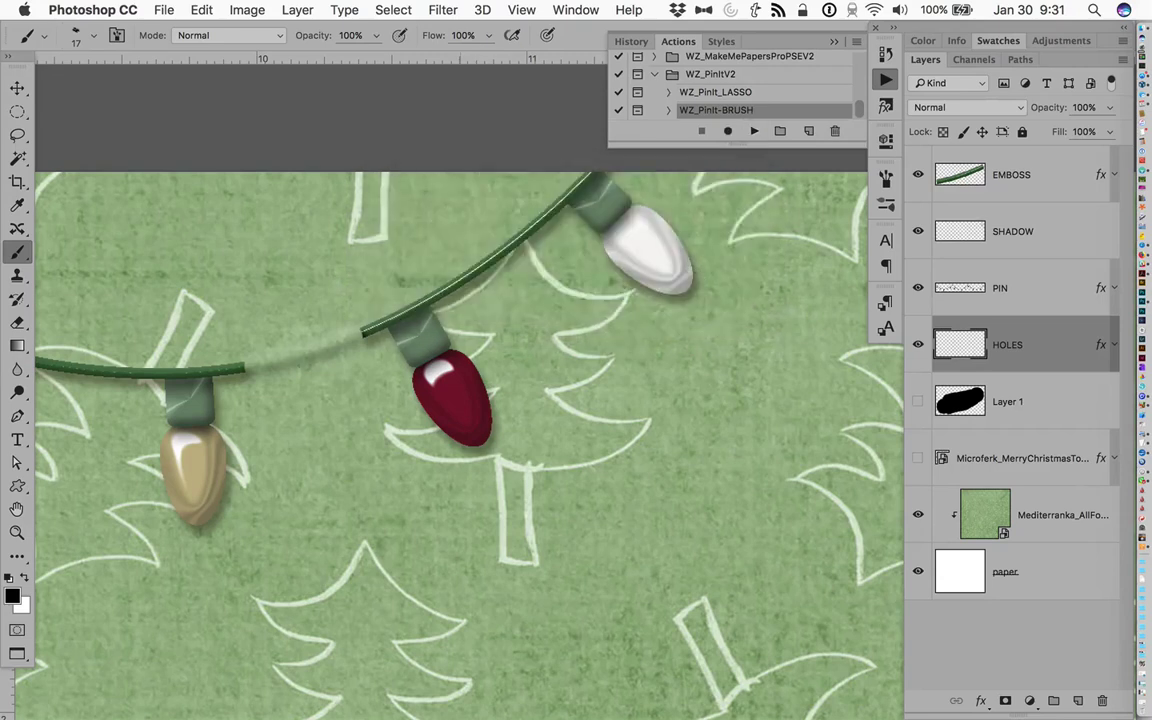